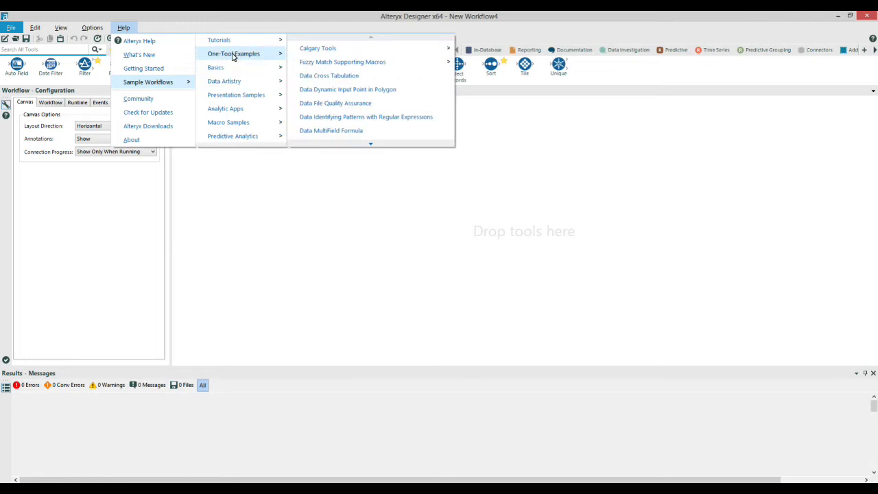
# Step: Open the Location Analysis tutorial from the sample workflows and delete all its contents to leave an empty canvas
pyautogui.moveTo(226, 40)
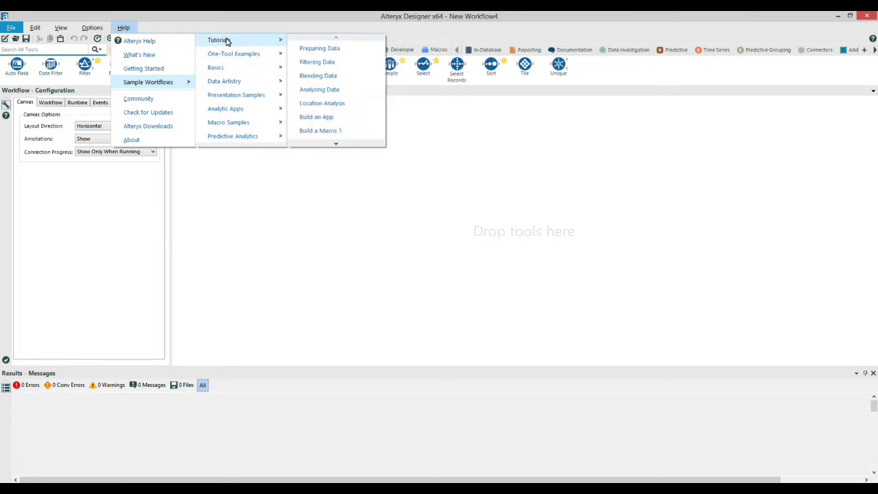
pyautogui.click(329, 105)
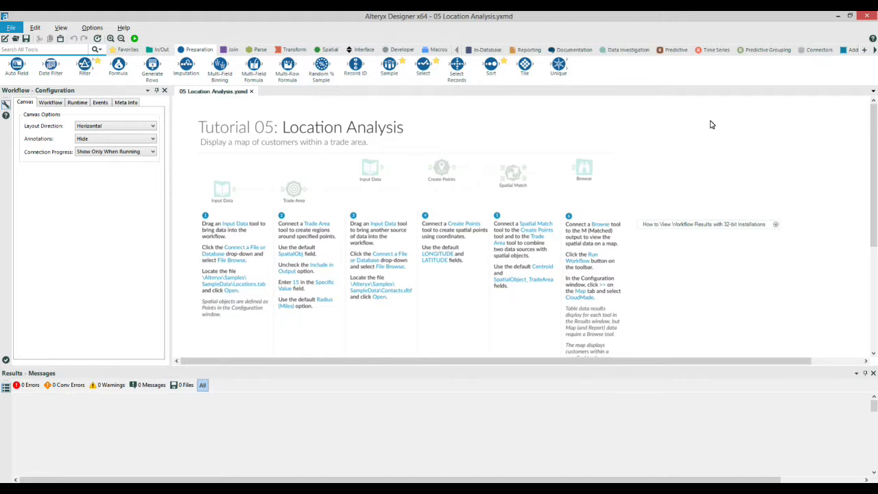
pyautogui.moveTo(828, 108); pyautogui.dragTo(159, 331)
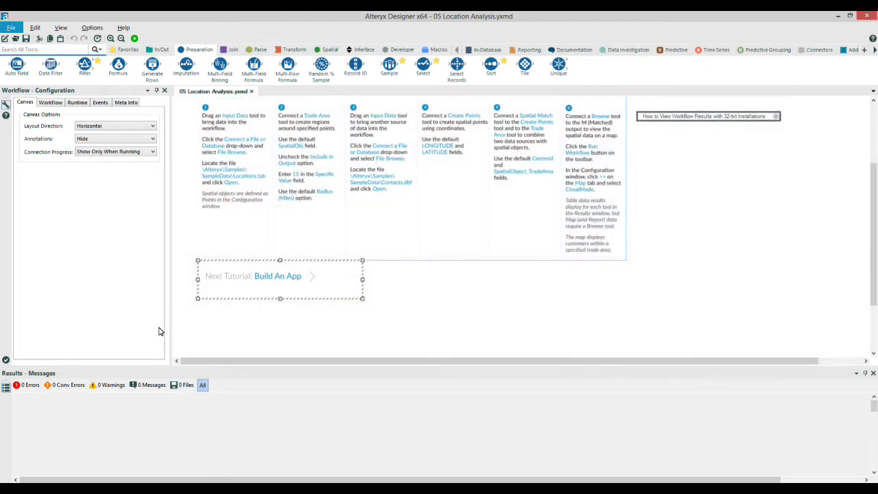
pyautogui.press('Delete')
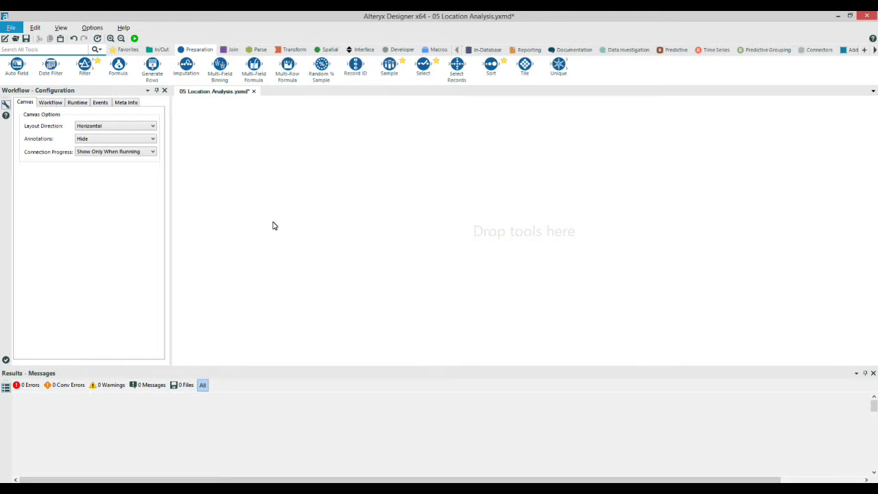
# Step: Add an Input Data tool to the canvas and load Locations.tab from the SampleData folder
pyautogui.click(158, 51)
pyautogui.moveTo(118, 65); pyautogui.dragTo(255, 154)
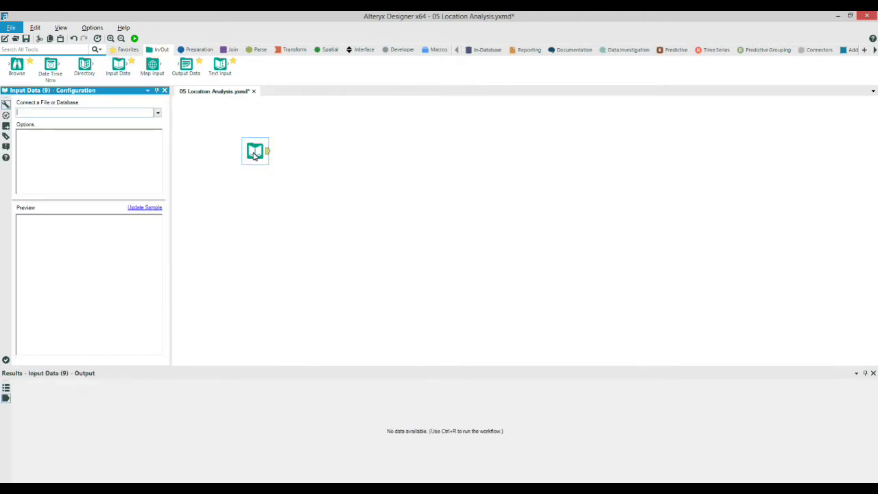
pyautogui.click(158, 115)
pyautogui.click(158, 123)
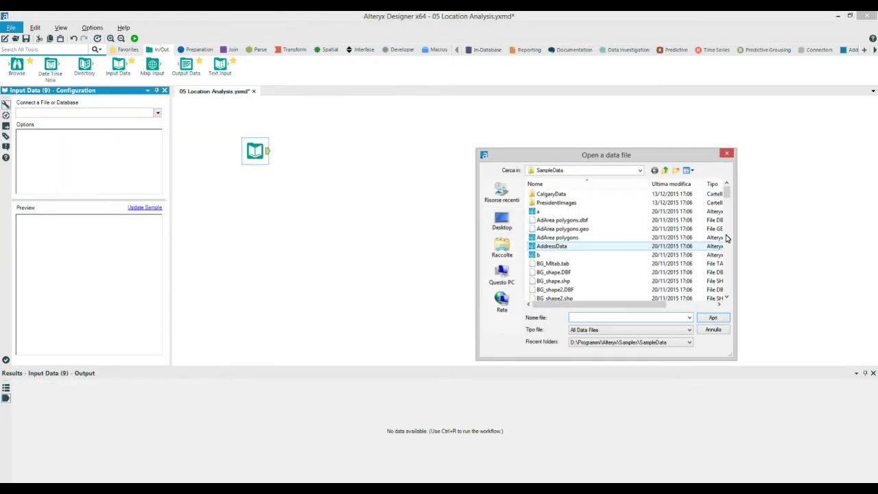
pyautogui.moveTo(725, 194); pyautogui.dragTo(725, 240)
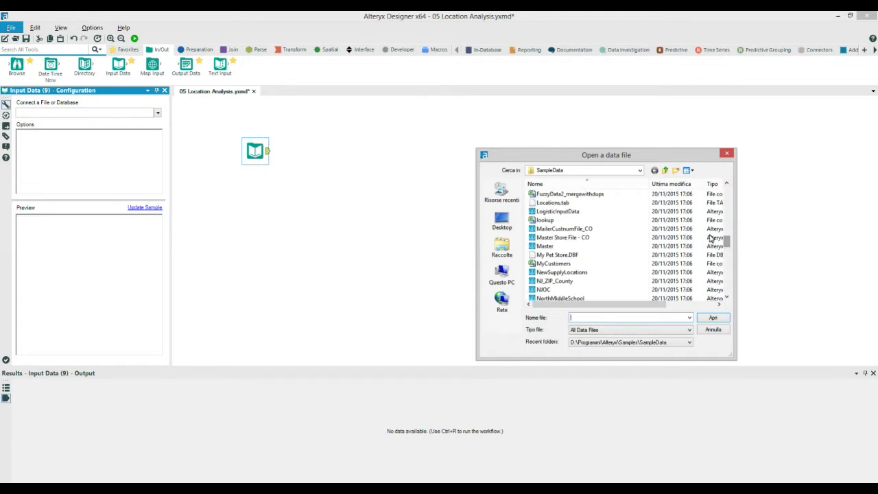
pyautogui.click(555, 203)
pyautogui.click(713, 318)
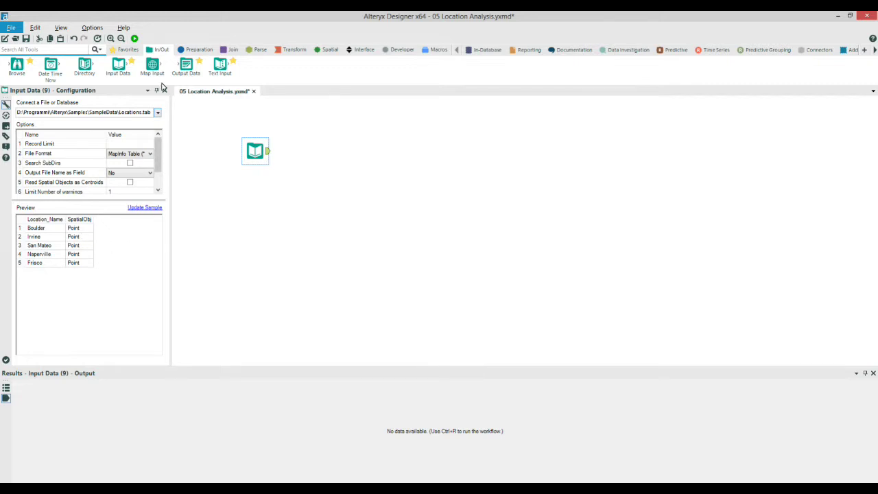
# Step: Connect a Browse tool to the Locations input and run the workflow to view its points on a map
pyautogui.click(135, 38)
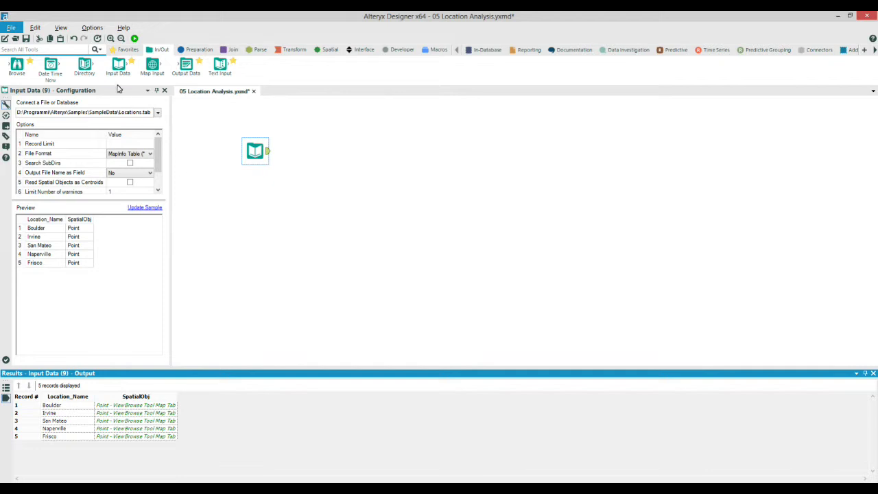
pyautogui.moveTo(15, 75); pyautogui.dragTo(309, 150)
pyautogui.click(135, 38)
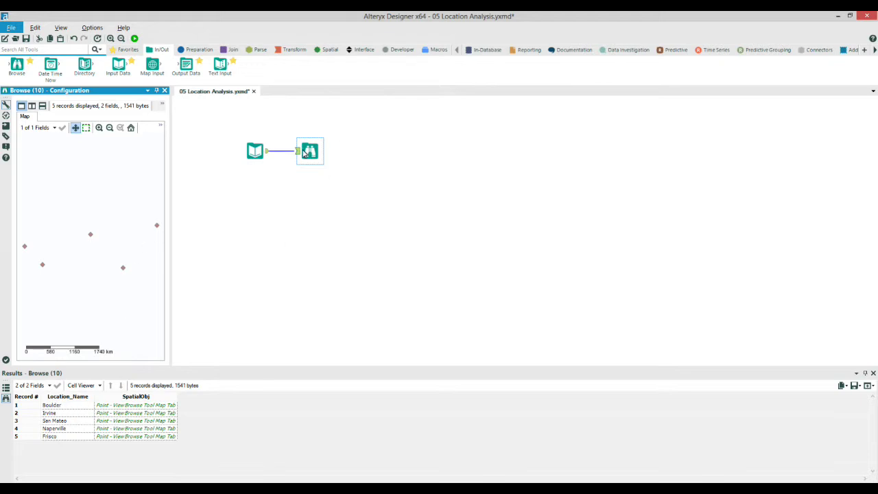
pyautogui.click(220, 105)
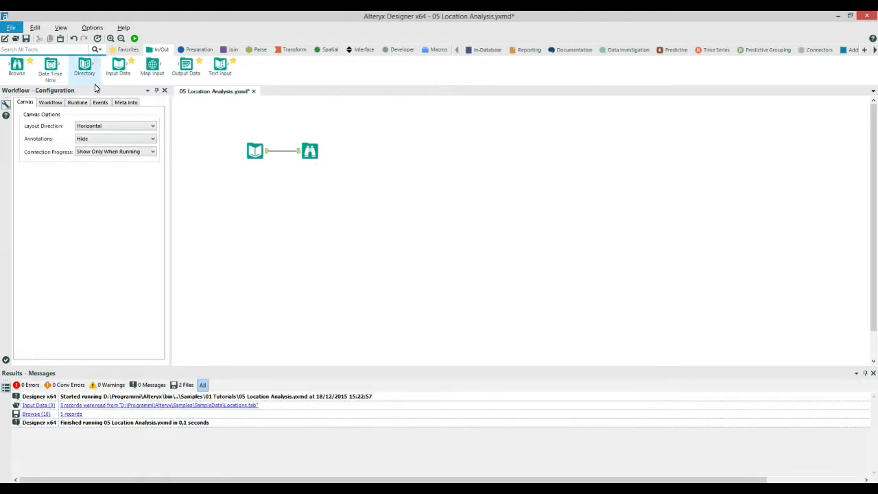
# Step: Add a second Input Data tool below the Locations branch and load Contacts.dbf from the SampleData folder
pyautogui.moveTo(334, 277); pyautogui.dragTo(322, 251)
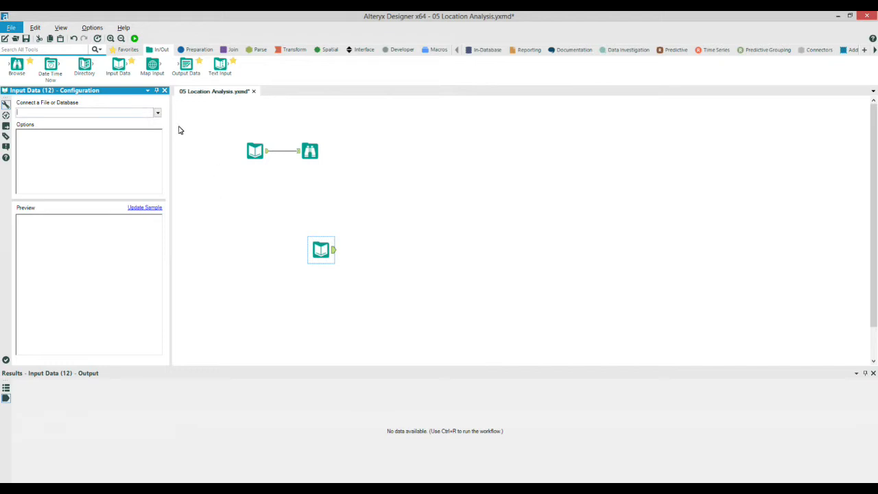
pyautogui.click(157, 113)
pyautogui.click(141, 124)
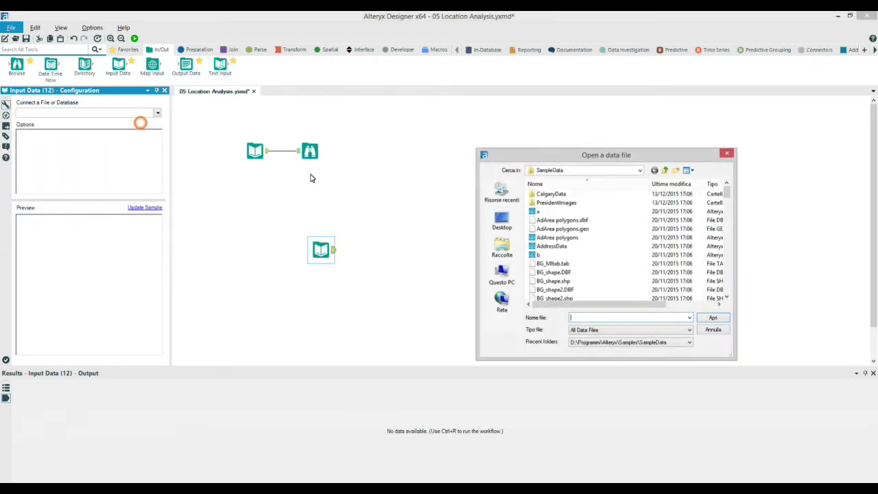
pyautogui.click(725, 192)
pyautogui.moveTo(725, 200); pyautogui.dragTo(725, 212)
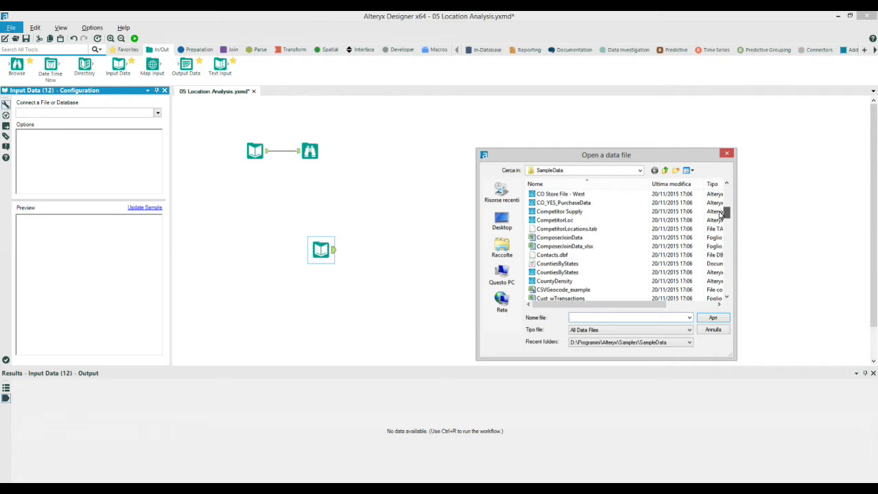
pyautogui.click(559, 255)
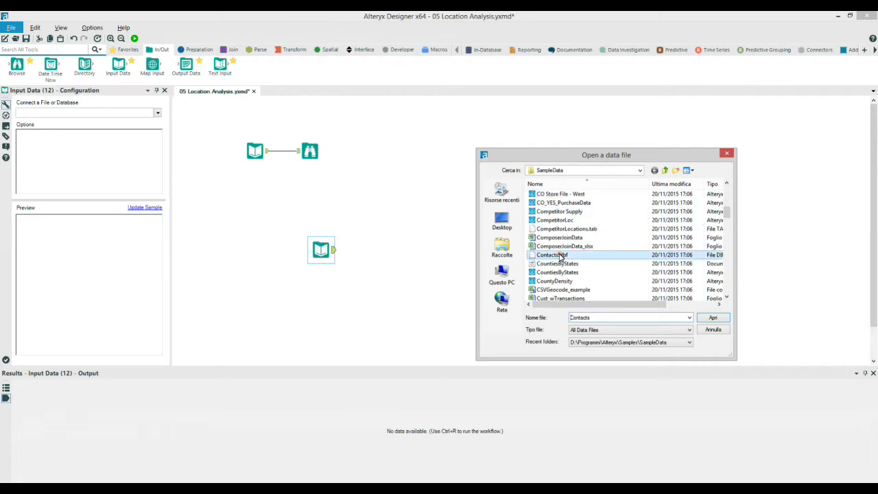
pyautogui.click(717, 320)
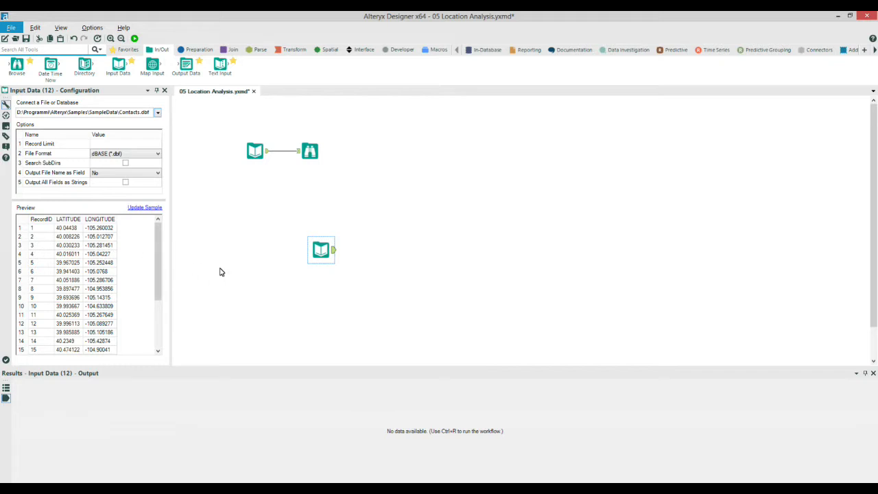
# Step: Shift the Contacts input slightly and delete the Browse tool from the Locations branch
pyautogui.moveTo(317, 260); pyautogui.dragTo(313, 267)
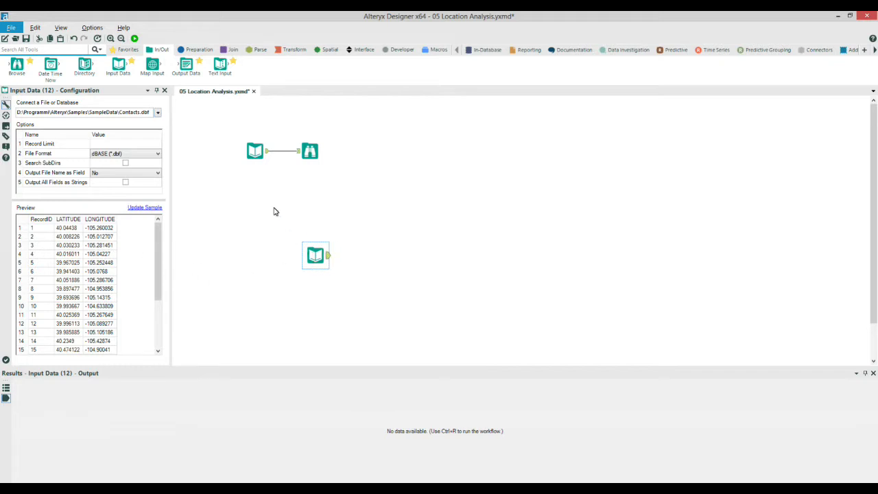
pyautogui.rightClick(312, 153)
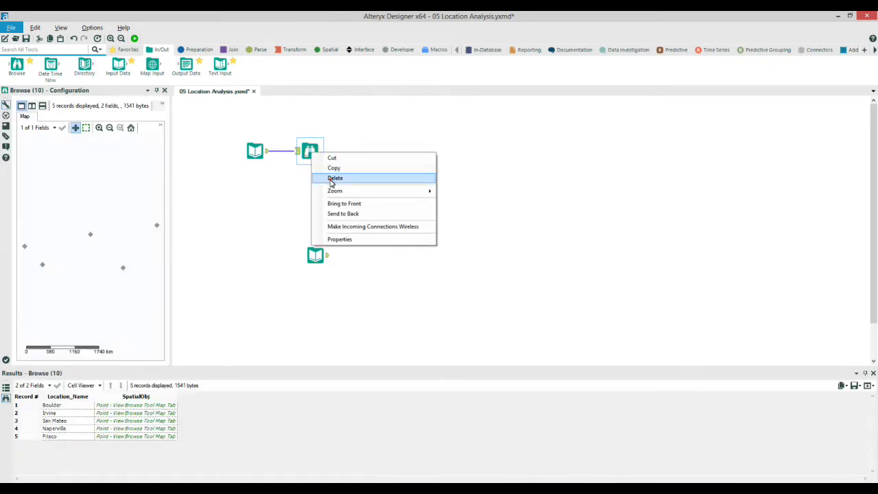
pyautogui.click(329, 177)
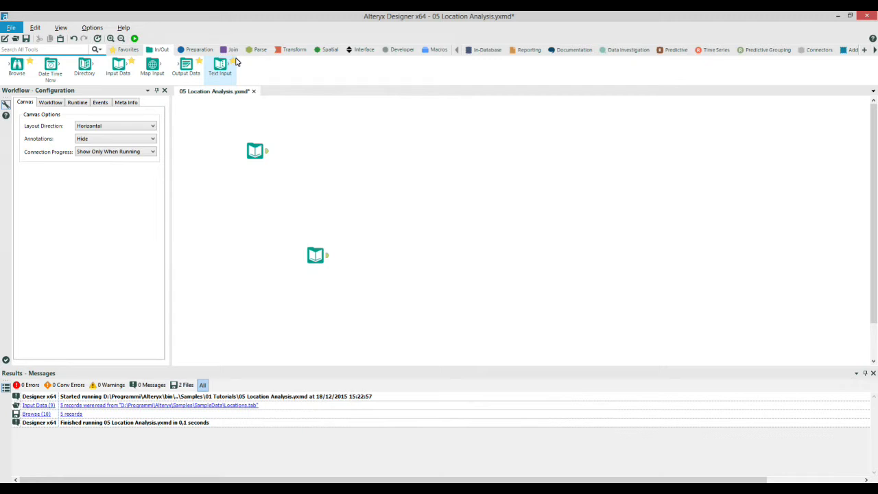
# Step: Connect a Trade Area tool to the Locations input, using the SpatialObj field and a specific radius of 15 miles
pyautogui.click(321, 52)
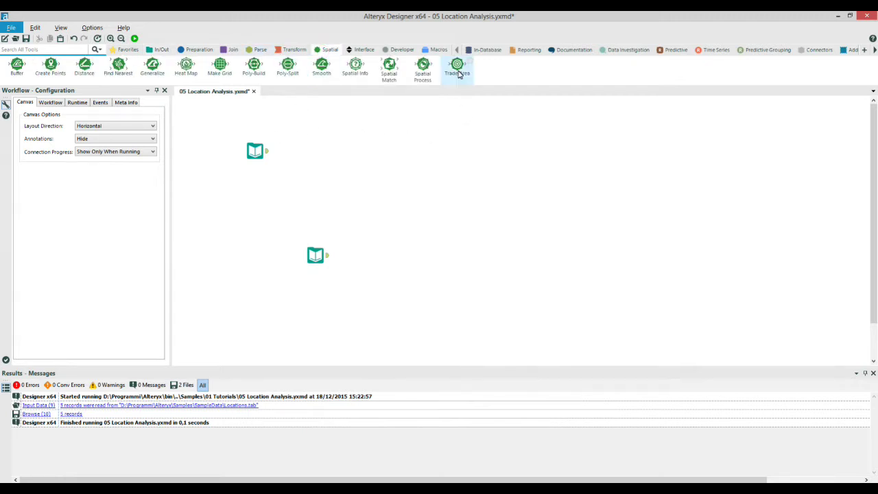
pyautogui.moveTo(457, 66); pyautogui.dragTo(315, 154)
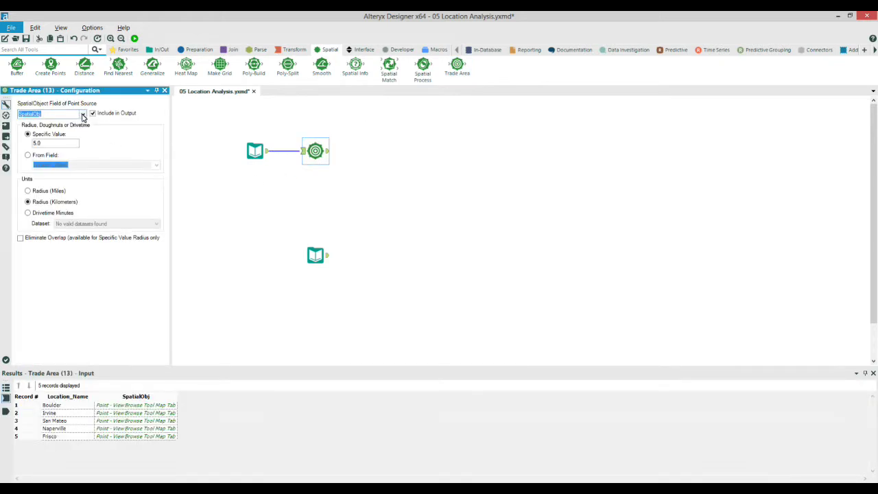
pyautogui.click(82, 116)
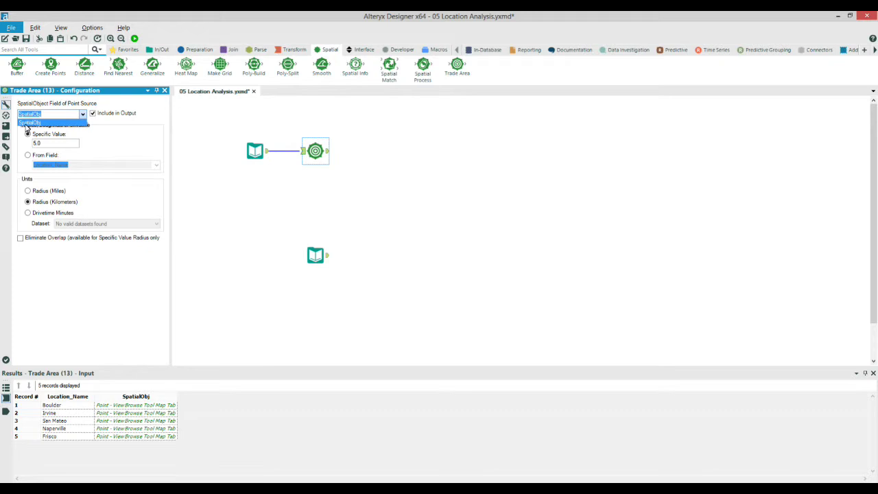
pyautogui.click(27, 124)
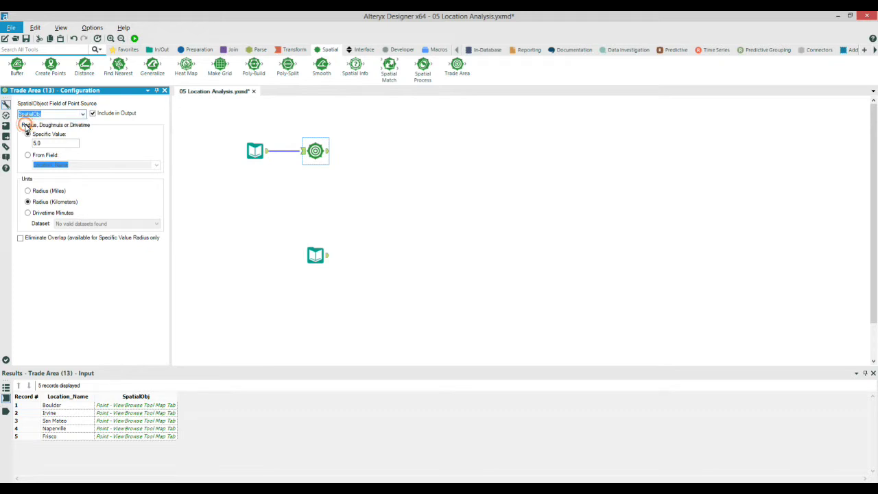
pyautogui.doubleClick(52, 144)
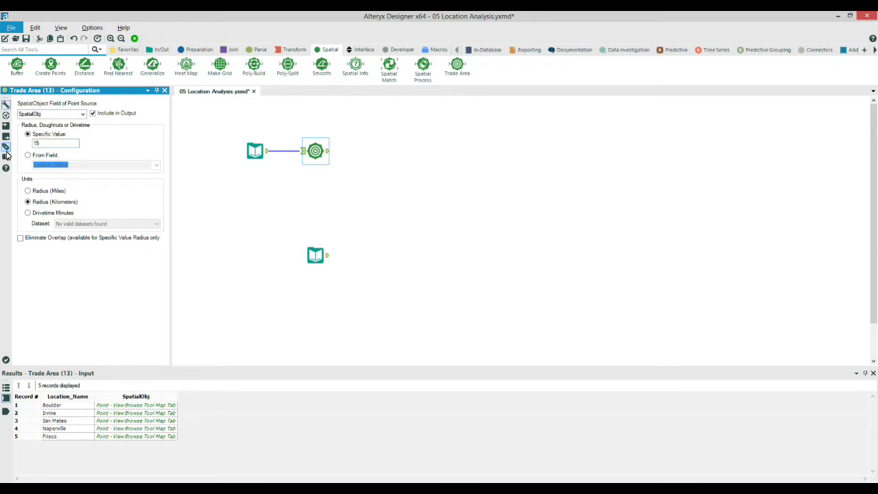
pyautogui.click(28, 191)
# Step: Run the workflow and examine the Trade Area tool's output records, including the trade area polygons
pyautogui.click(135, 39)
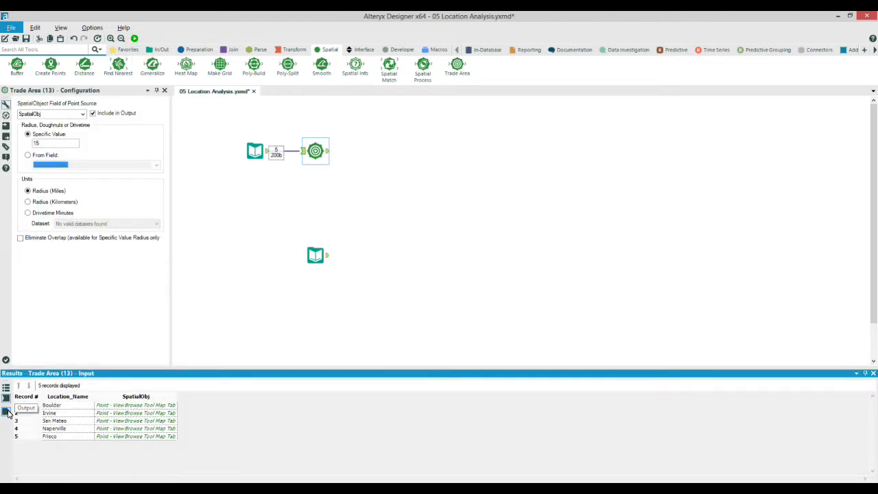
pyautogui.click(6, 410)
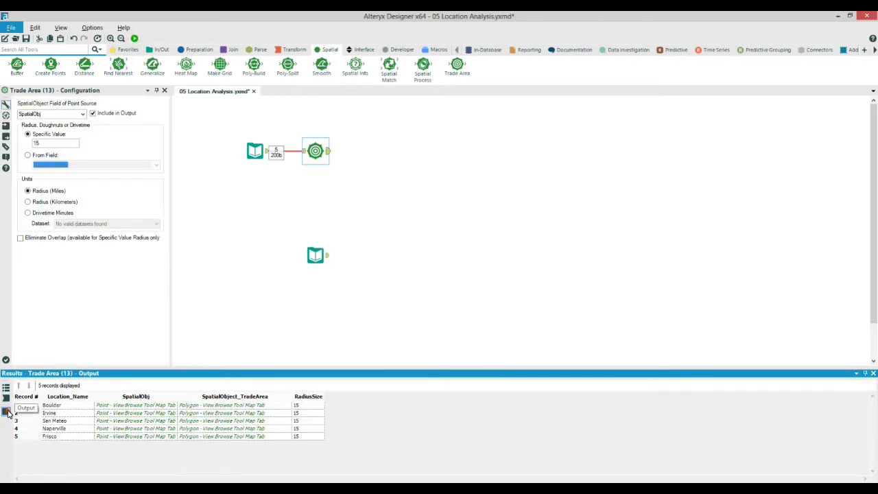
pyautogui.click(191, 408)
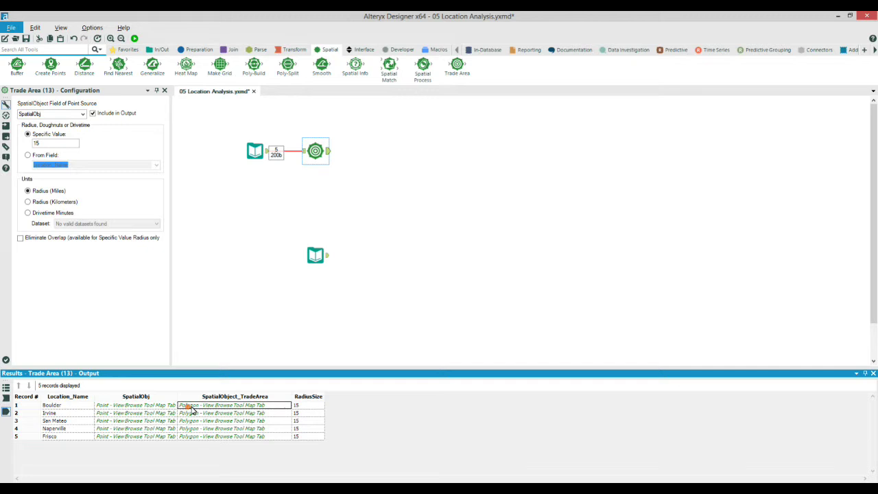
pyautogui.click(203, 453)
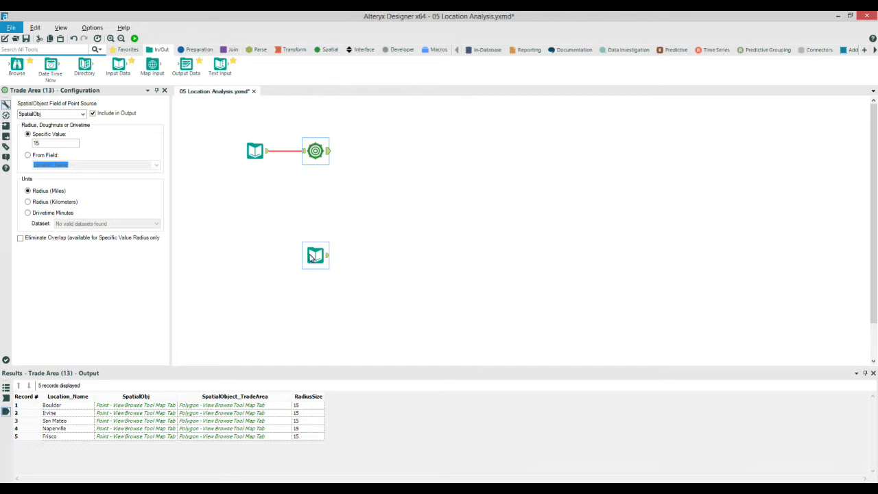
# Step: Move the Contacts input up closer to the Locations branch and compare its output with the Trade Area output
pyautogui.moveTo(317, 256); pyautogui.dragTo(312, 240)
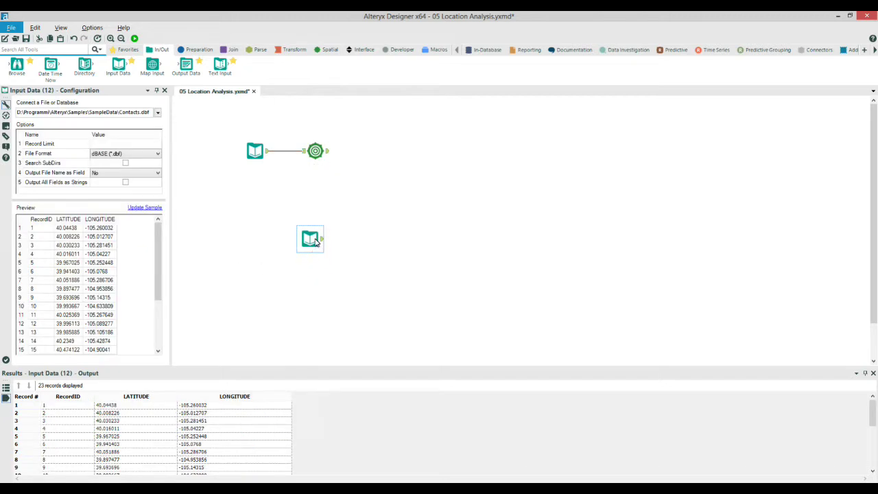
pyautogui.click(317, 152)
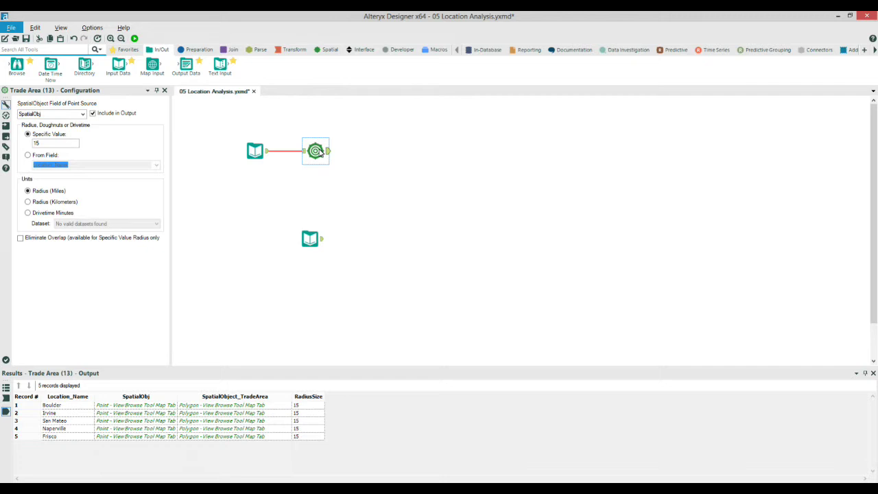
pyautogui.click(314, 239)
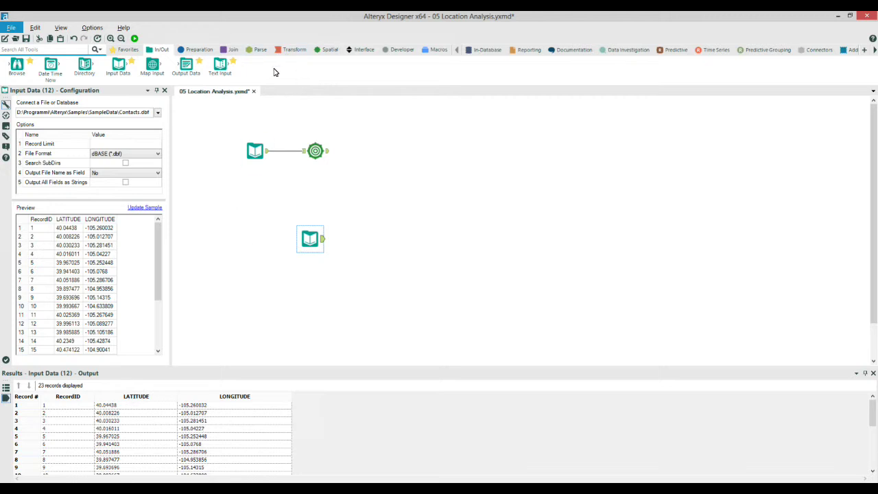
# Step: Connect a Create Points tool to the Contacts input and choose LONGITUDE as its X field
pyautogui.click(328, 52)
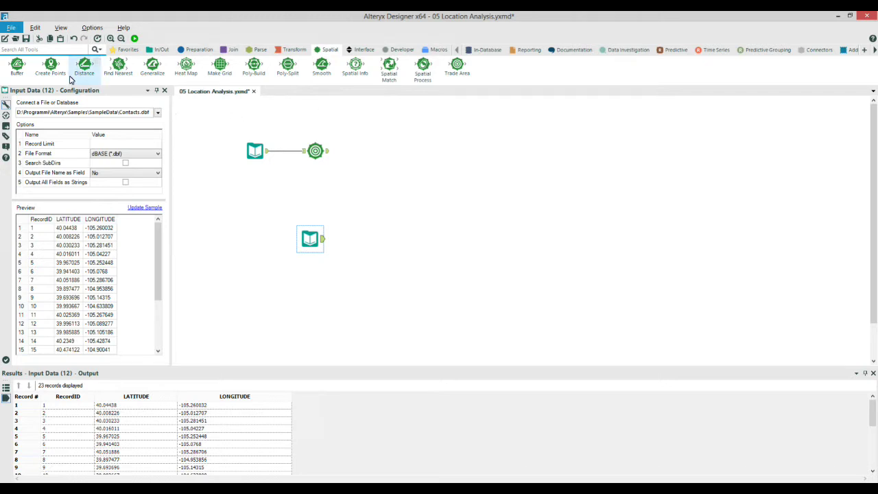
pyautogui.moveTo(57, 66); pyautogui.dragTo(376, 239)
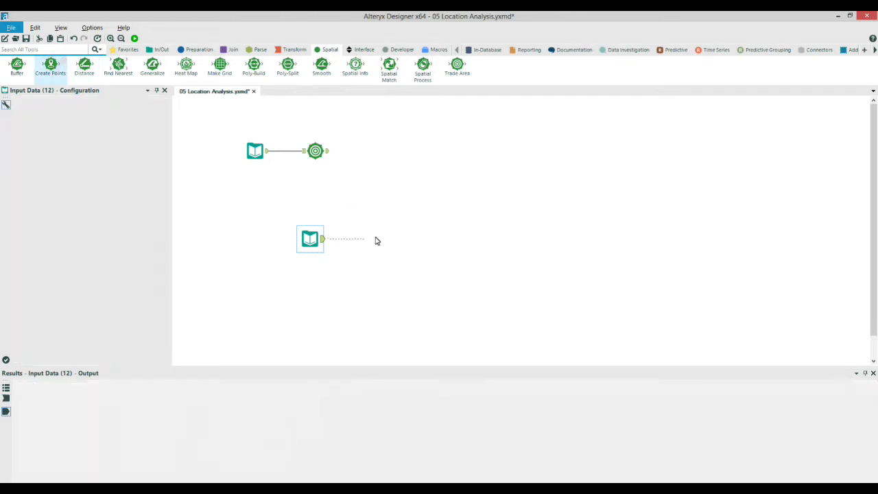
pyautogui.click(85, 113)
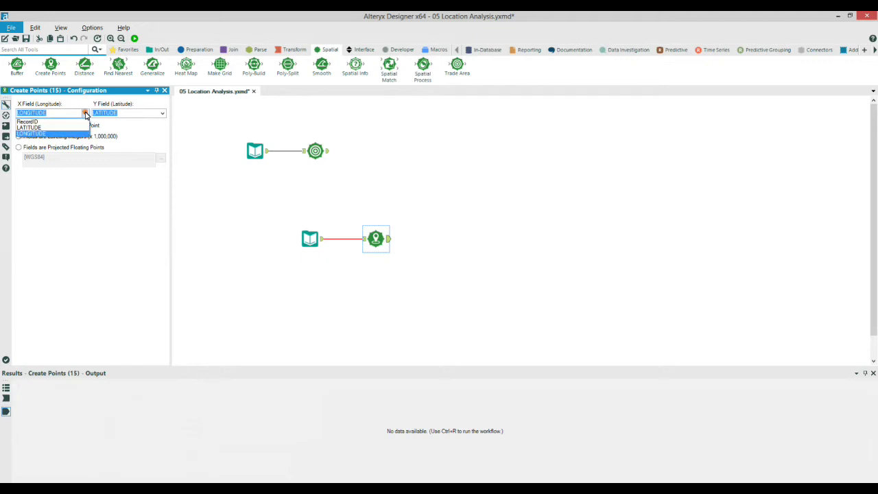
pyautogui.click(51, 134)
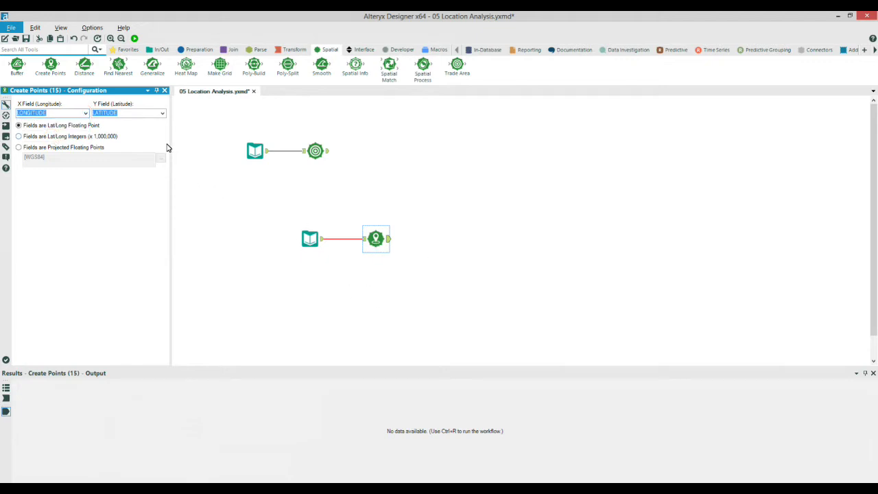
# Step: Run the workflow and compare the Create Points output records with the Locations input's records
pyautogui.click(134, 39)
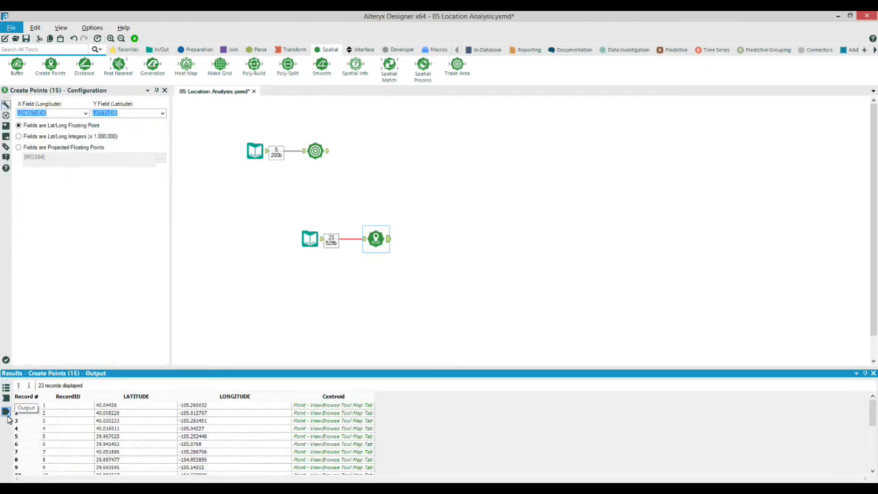
pyautogui.click(256, 151)
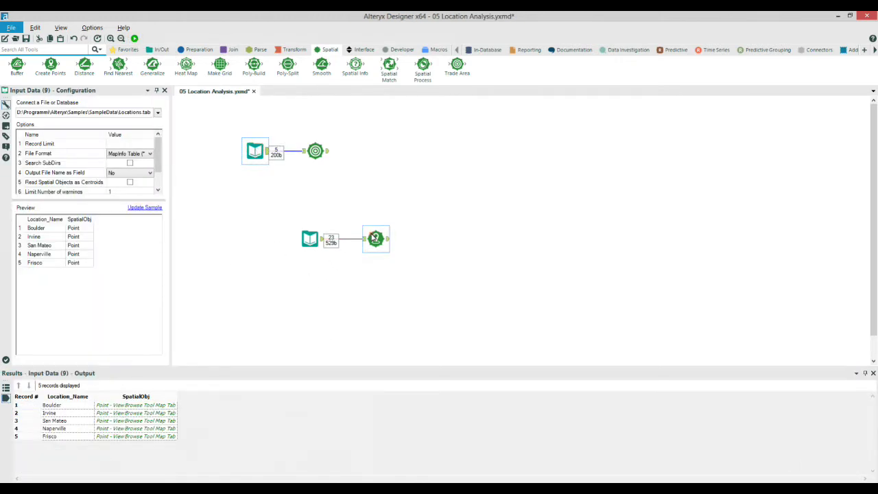
pyautogui.click(374, 237)
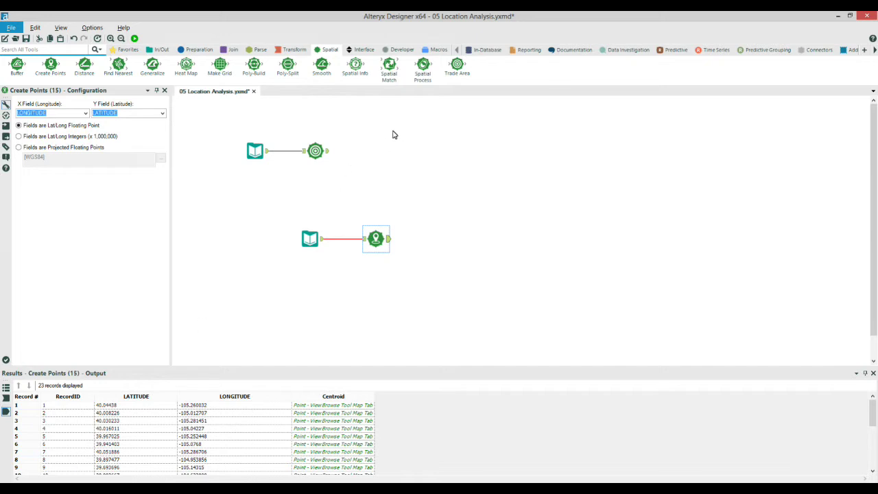
# Step: Add a Spatial Match tool, connect the Trade Area output to its Target input, and choose SpatialObject_TradeArea as the target spatial field
pyautogui.moveTo(389, 65); pyautogui.dragTo(463, 173)
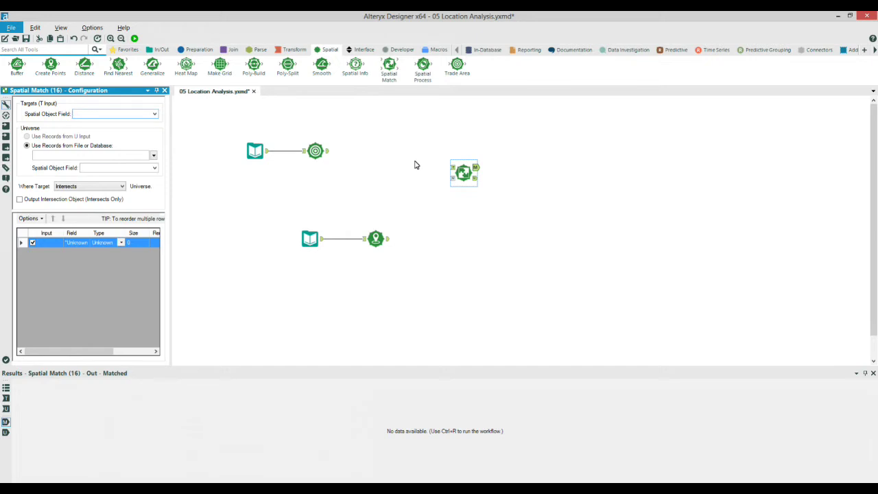
pyautogui.moveTo(327, 151); pyautogui.dragTo(462, 172)
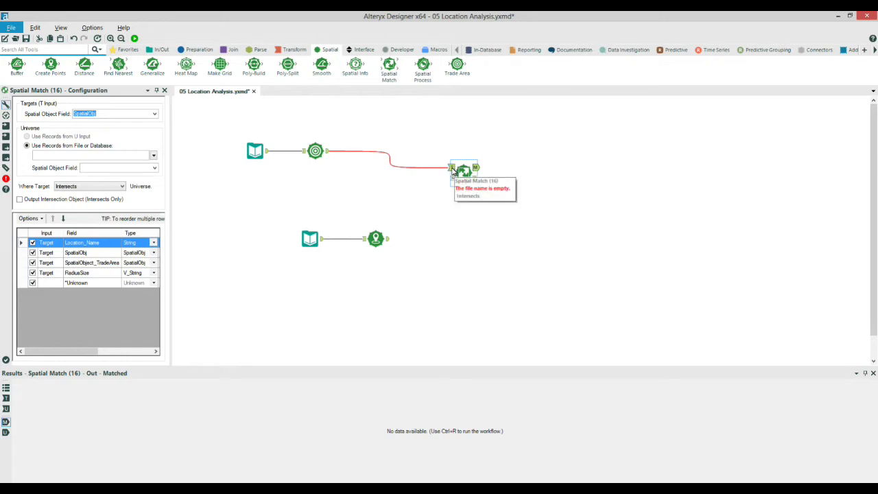
pyautogui.click(155, 115)
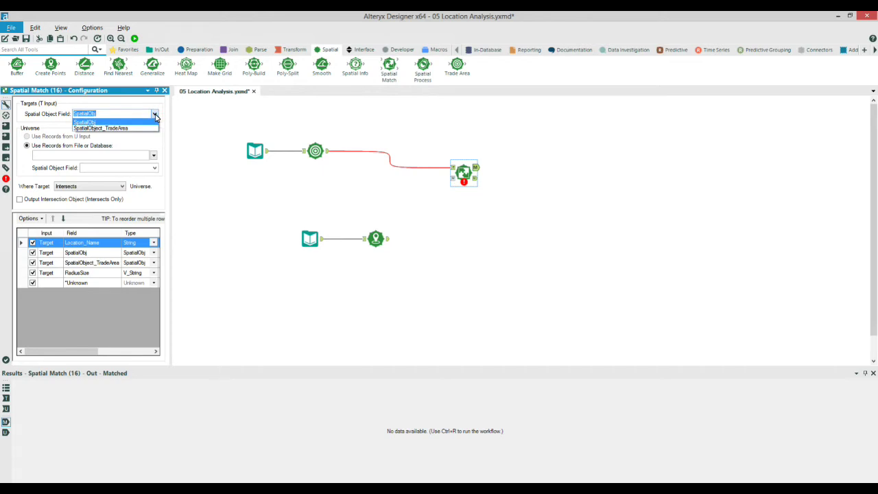
pyautogui.click(115, 129)
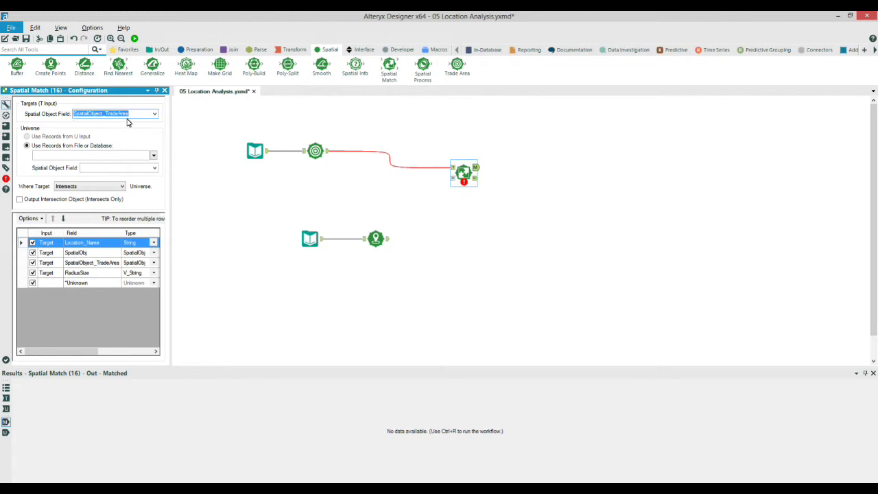
# Step: Connect the Create Points output to the Spatial Match tool's Universe input, using Centroid as the universe spatial object field
pyautogui.moveTo(388, 239); pyautogui.dragTo(452, 180)
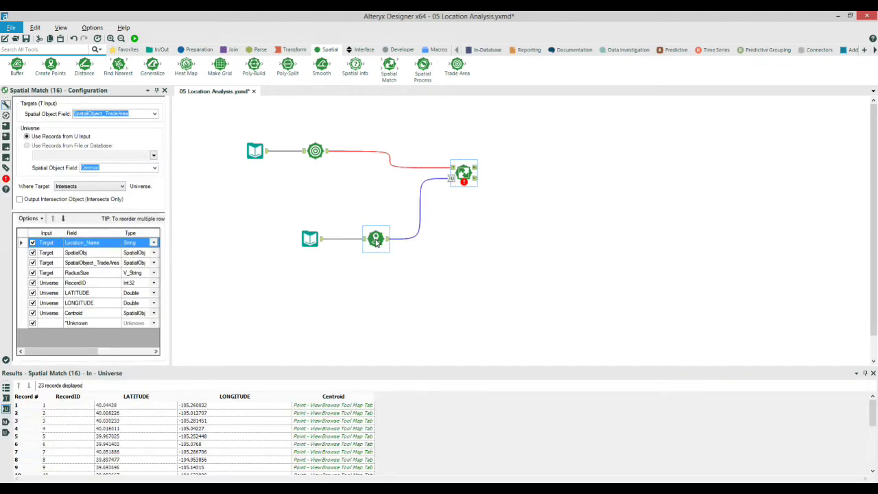
pyautogui.click(375, 238)
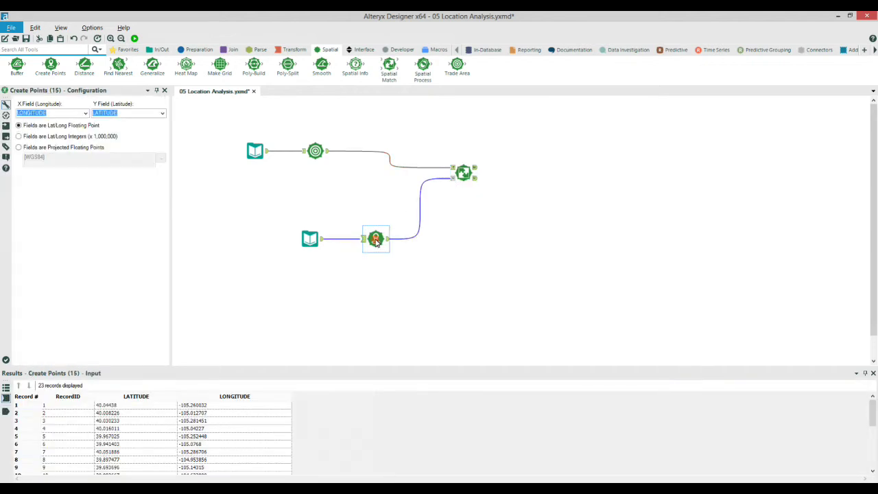
pyautogui.click(463, 173)
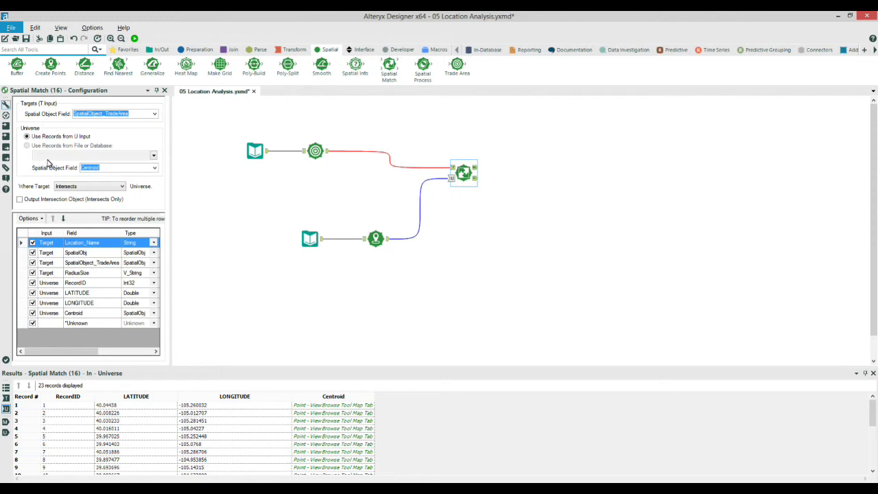
pyautogui.click(155, 168)
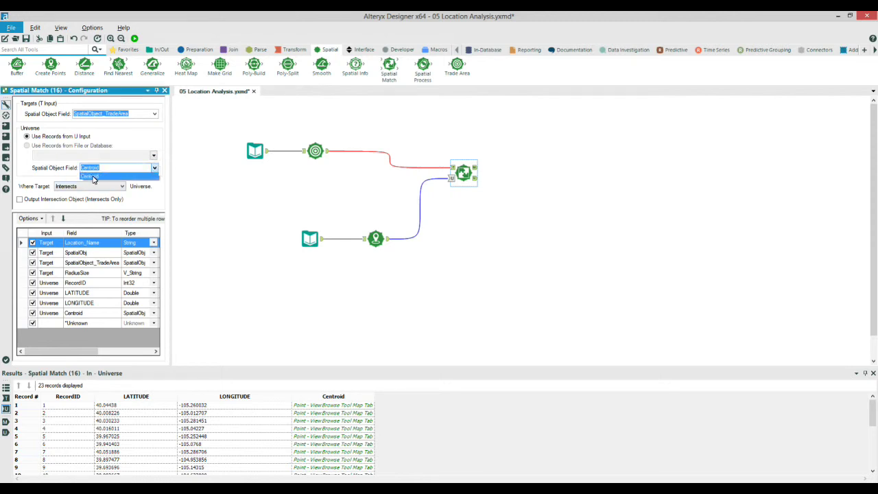